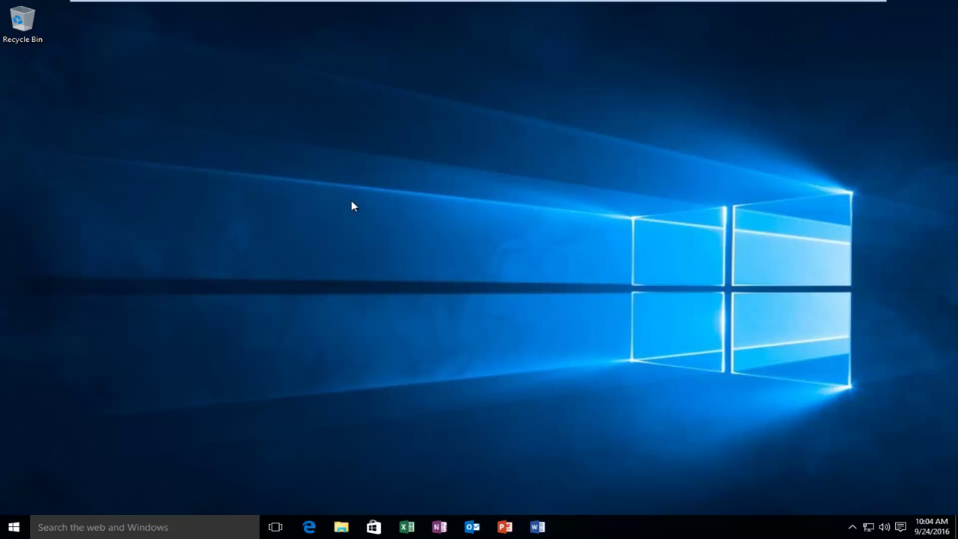
Launch Snipping Tool from the Start menu by searching 'snipping tool'
left_click(18, 525)
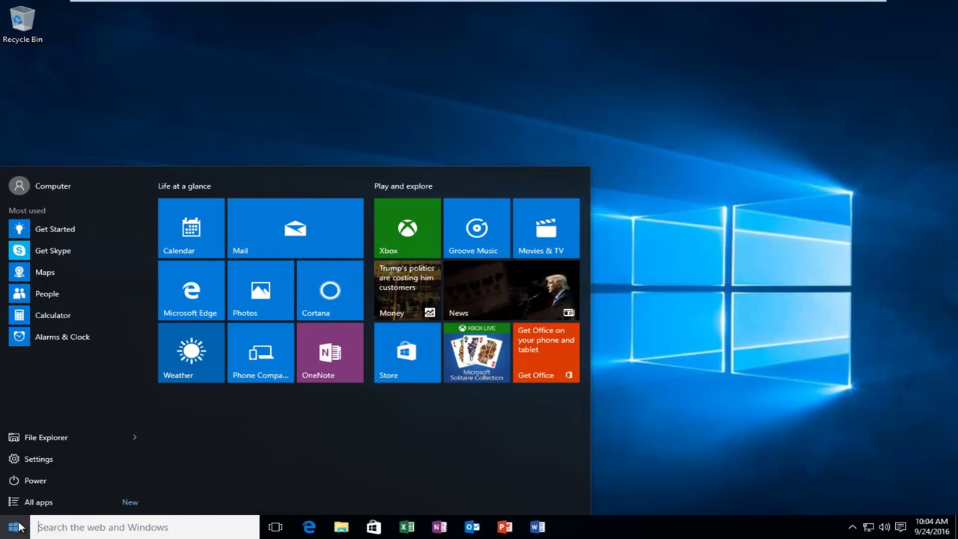
type("s")
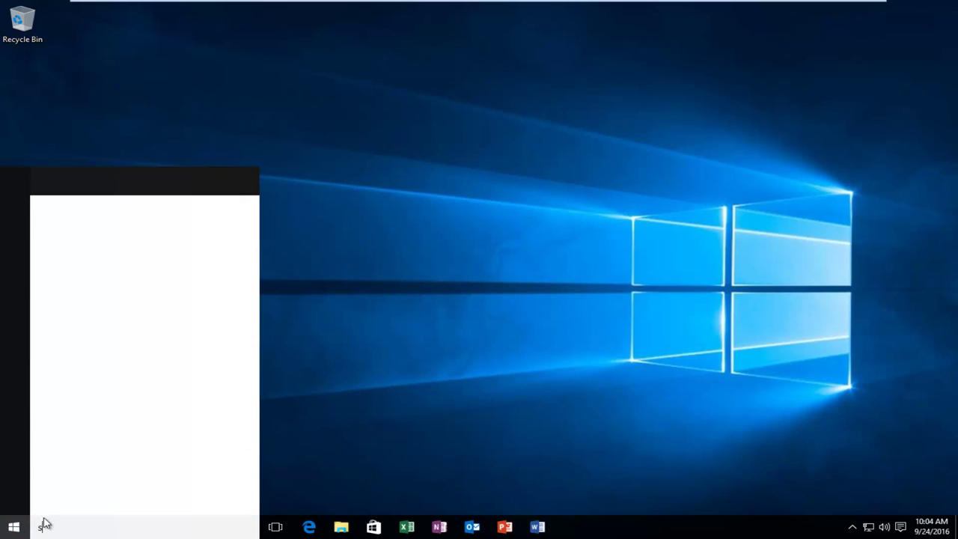
type("nipping tool")
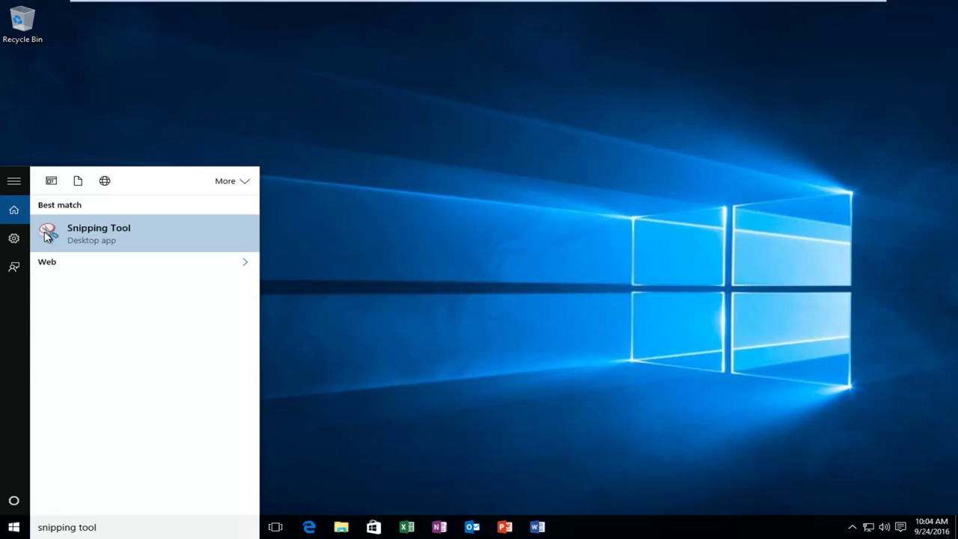
left_click(96, 238)
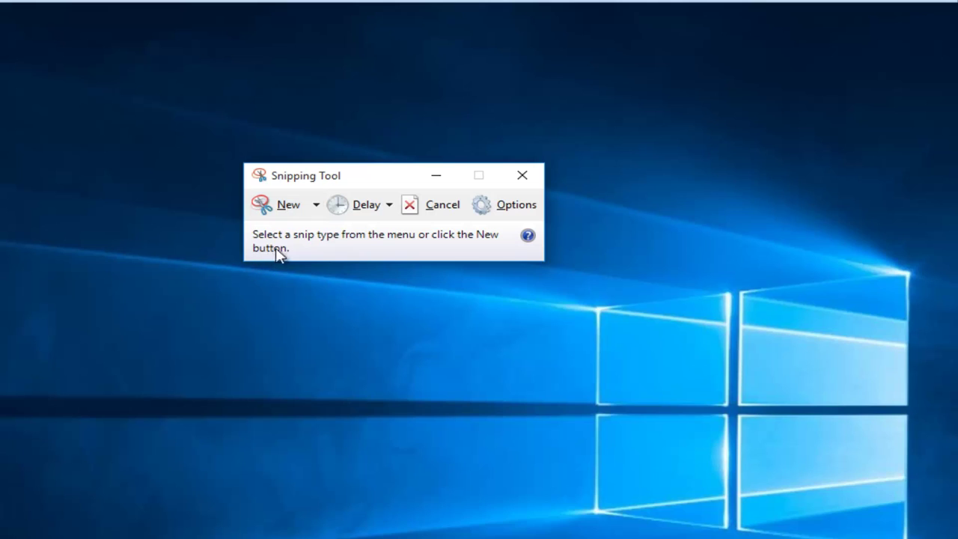
Take a free-form snip of a small desktop area, then begin another capture
left_click(317, 207)
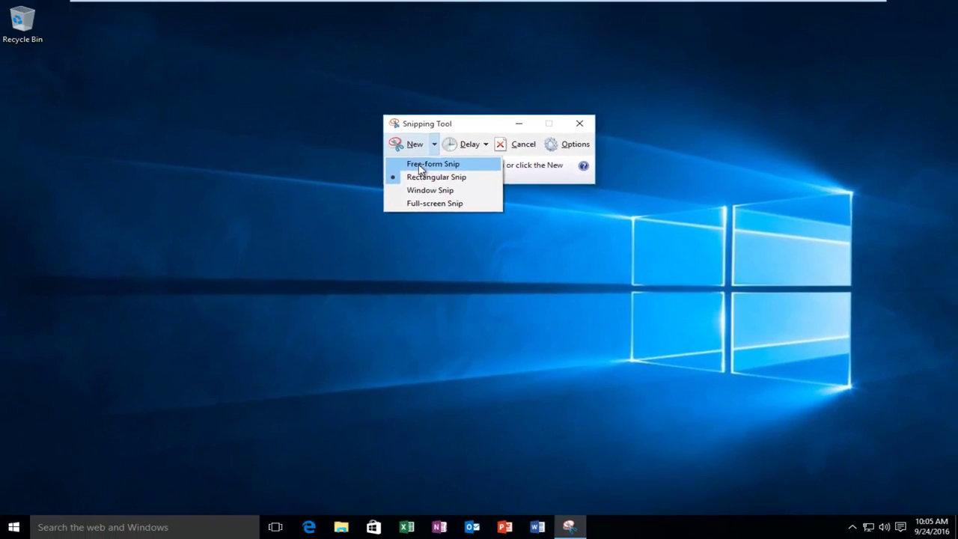
left_click(299, 234)
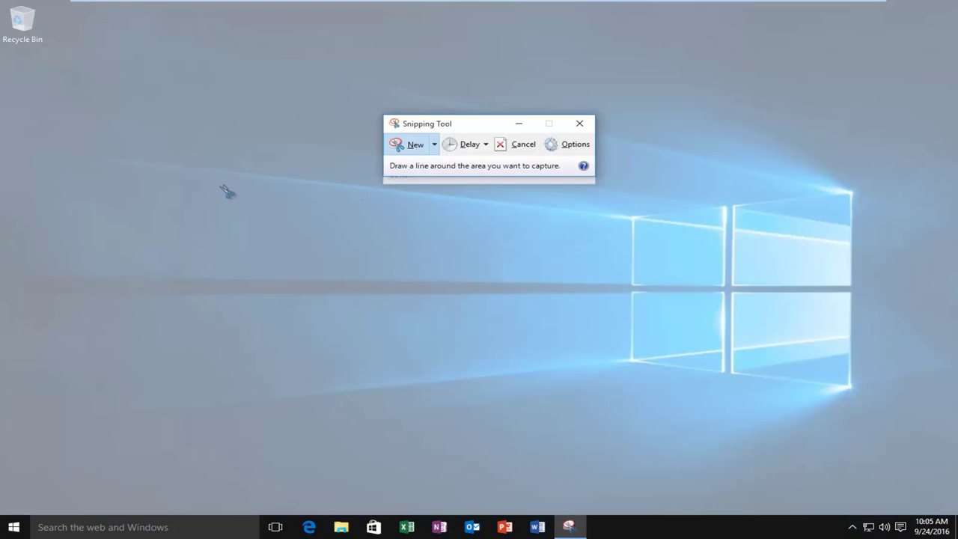
mouse_move(175, 185)
left_mouse_down()
mouse_move(215, 245)
mouse_move(325, 292)
mouse_move(322, 137)
mouse_move(153, 101)
mouse_move(157, 184)
mouse_move(177, 187)
left_mouse_up()
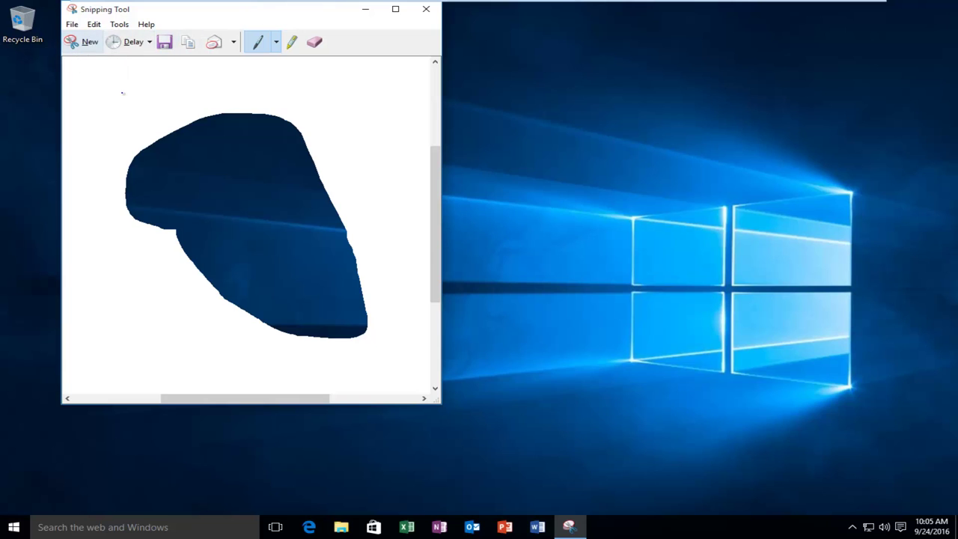
left_click(92, 43)
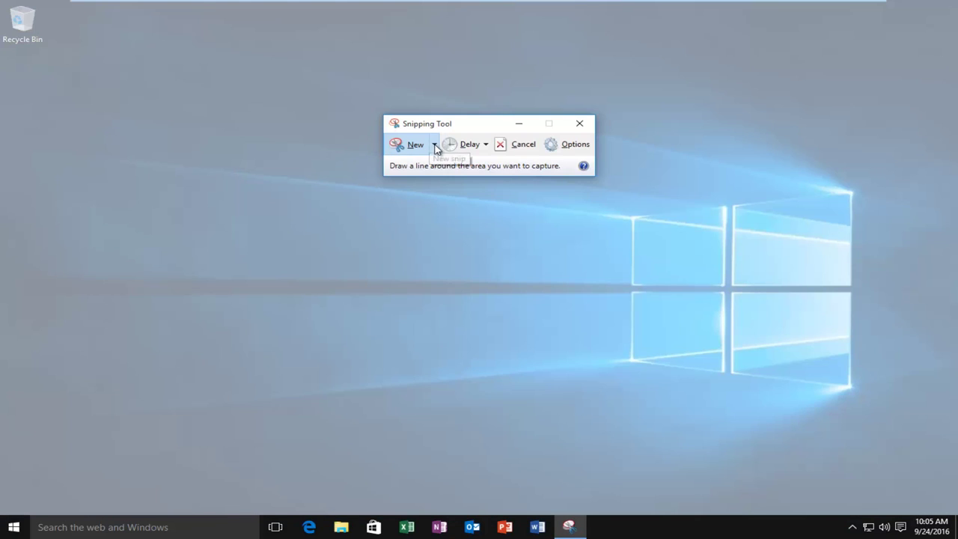
Capture a wide rectangular strip across the desktop as a Rectangular Snip
left_click(434, 143)
left_click(413, 177)
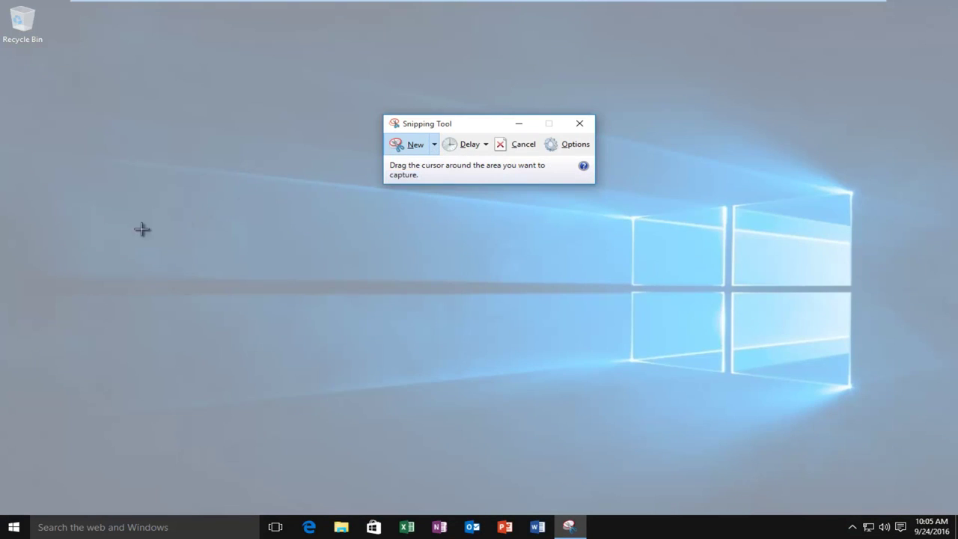
left_click_drag(127, 238, 677, 308)
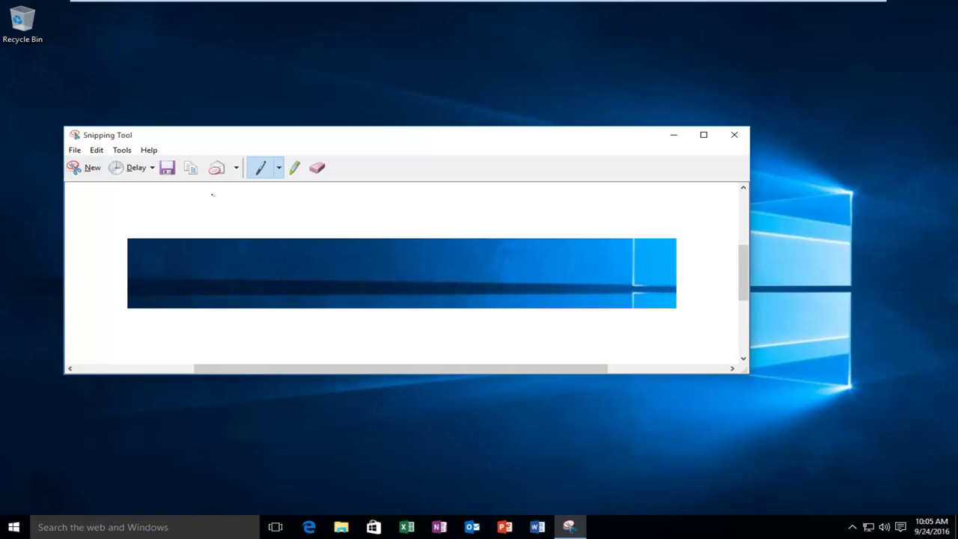
Start a new snip with Window Snip as the snip type
left_click(90, 169)
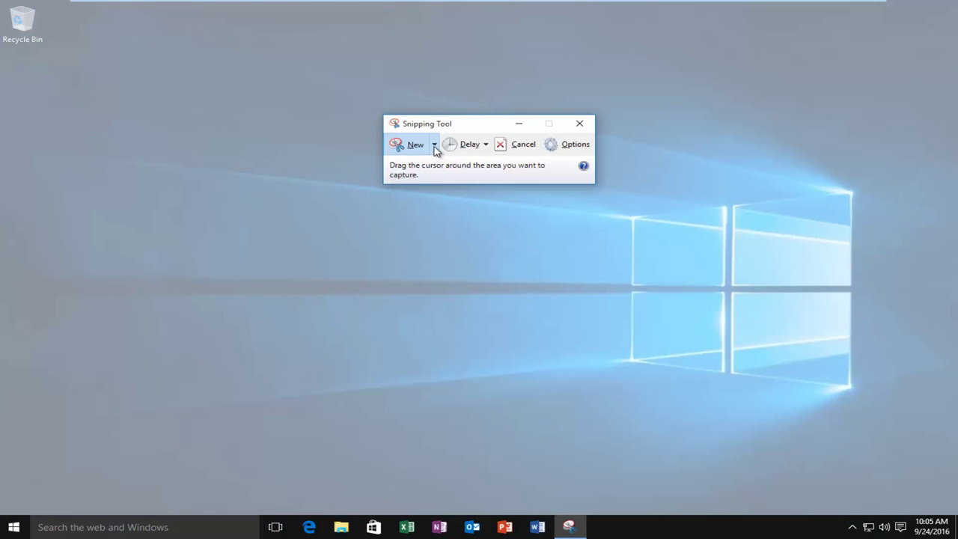
left_click(434, 145)
left_click(423, 191)
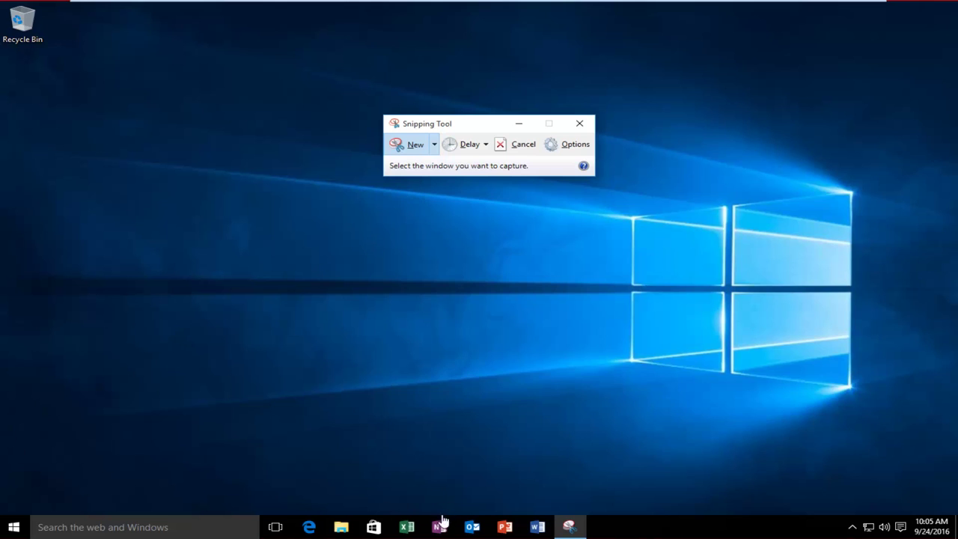
Cancel the capture, open File Explorer on the left and move Snipping Tool right
left_click(522, 143)
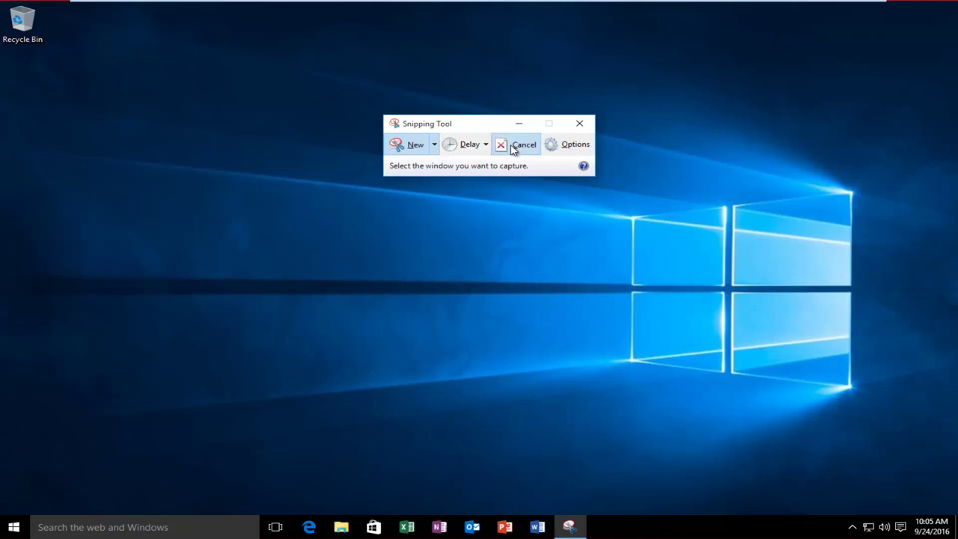
left_click(342, 528)
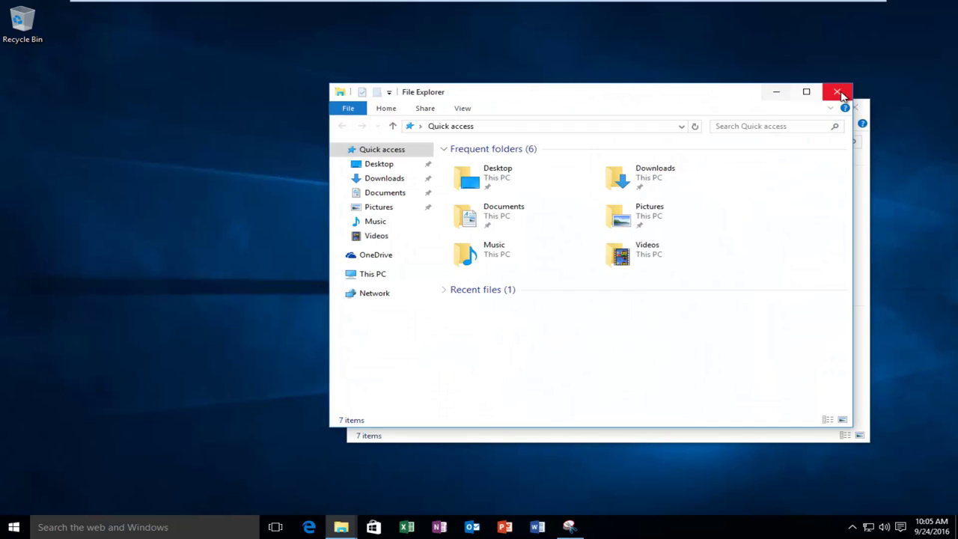
left_click_drag(582, 122, 347, 131)
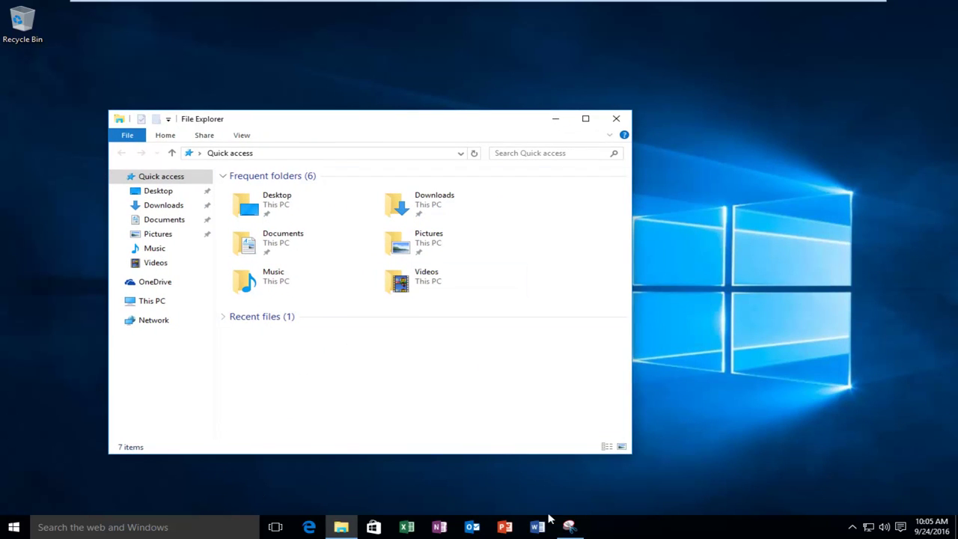
left_click(570, 527)
left_click_drag(440, 118, 710, 91)
Take a Window Snip of File Explorer, then capture it again with a new snip
left_click(705, 116)
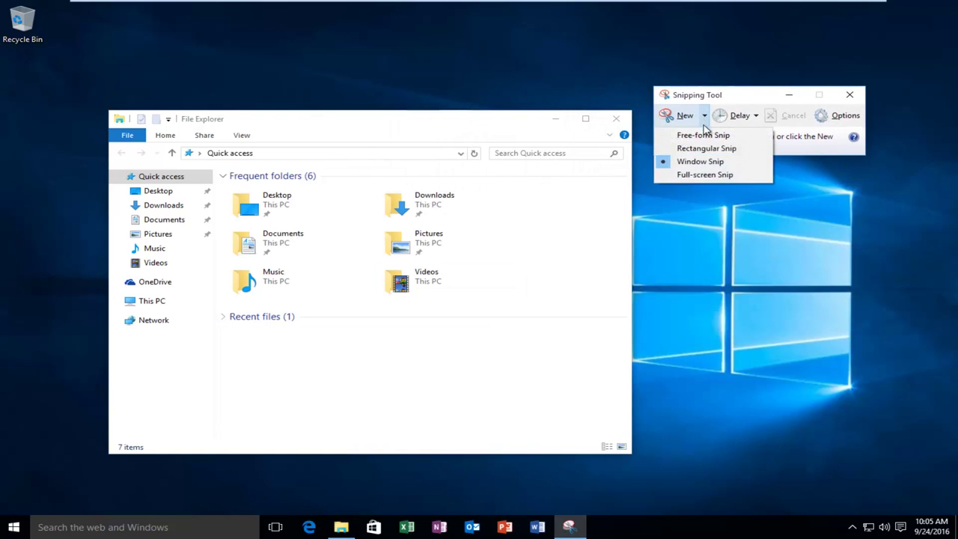
left_click(693, 161)
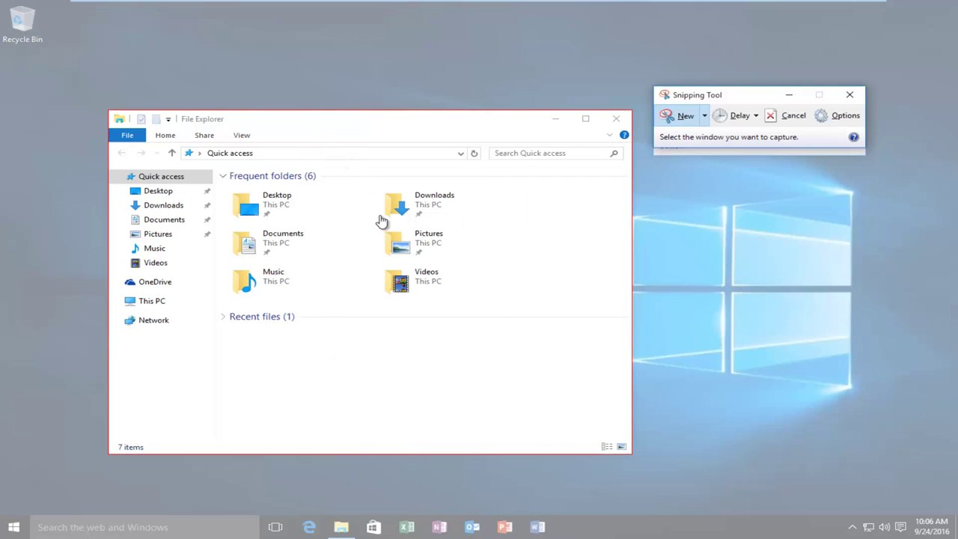
left_click(312, 155)
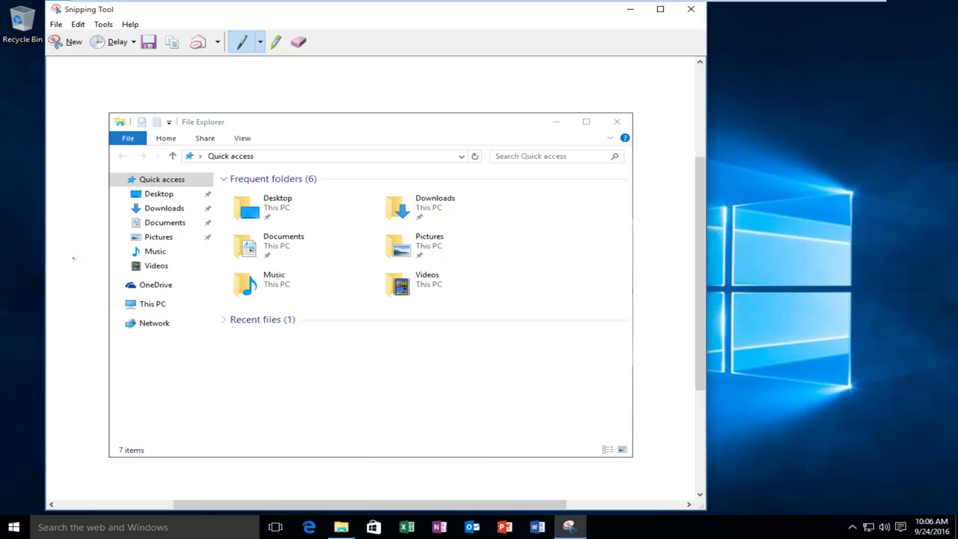
left_click(63, 45)
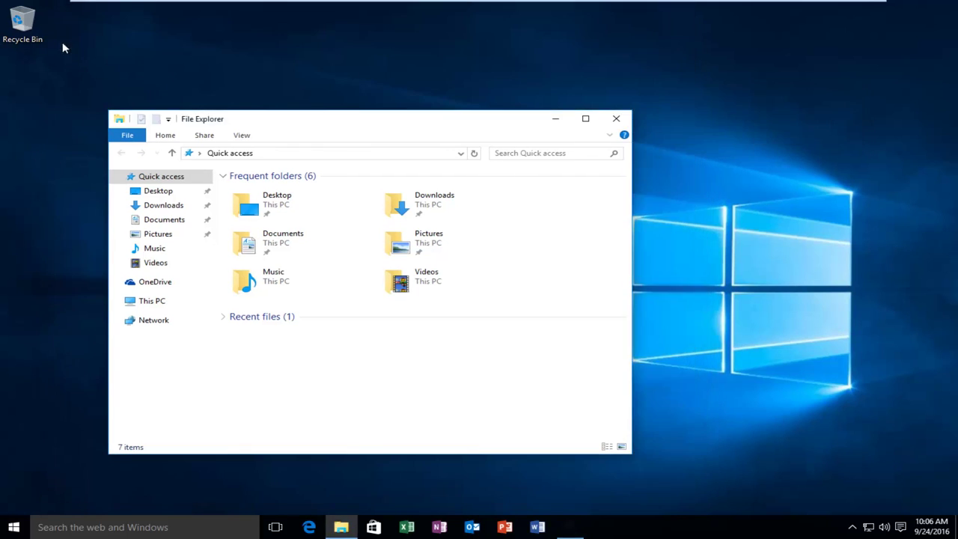
left_click(617, 143)
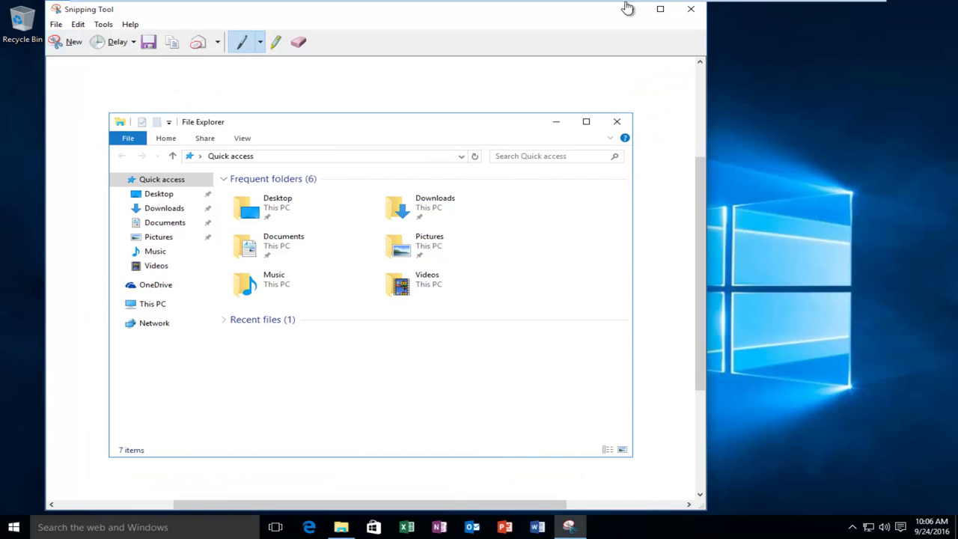
Take a Full-screen Snip and scroll through the captured image
left_click(71, 42)
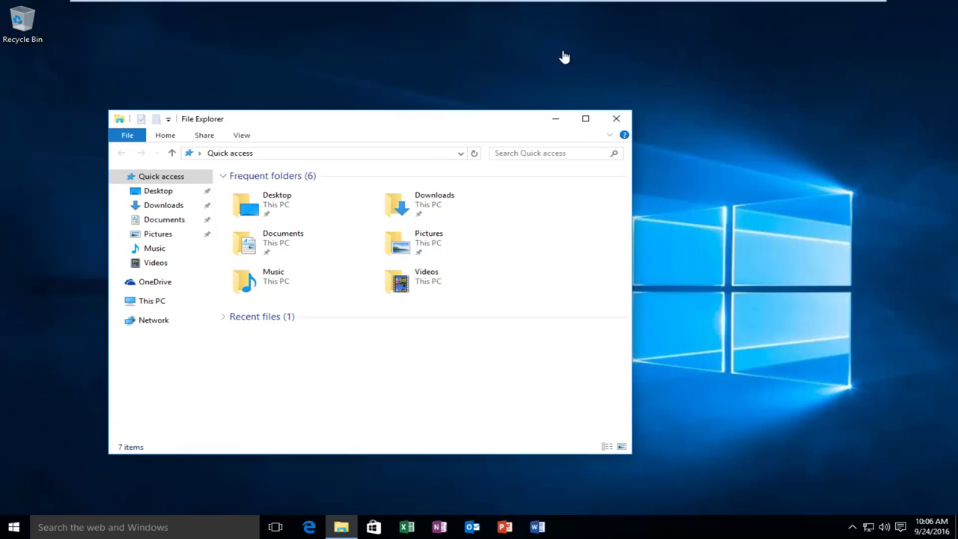
left_click(705, 115)
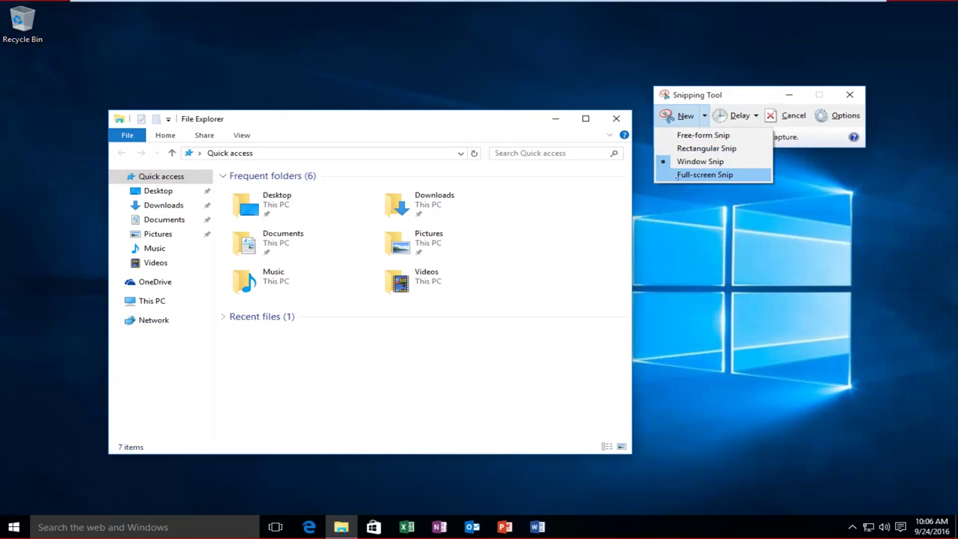
left_click(677, 175)
scroll(392, 319, "down", 3)
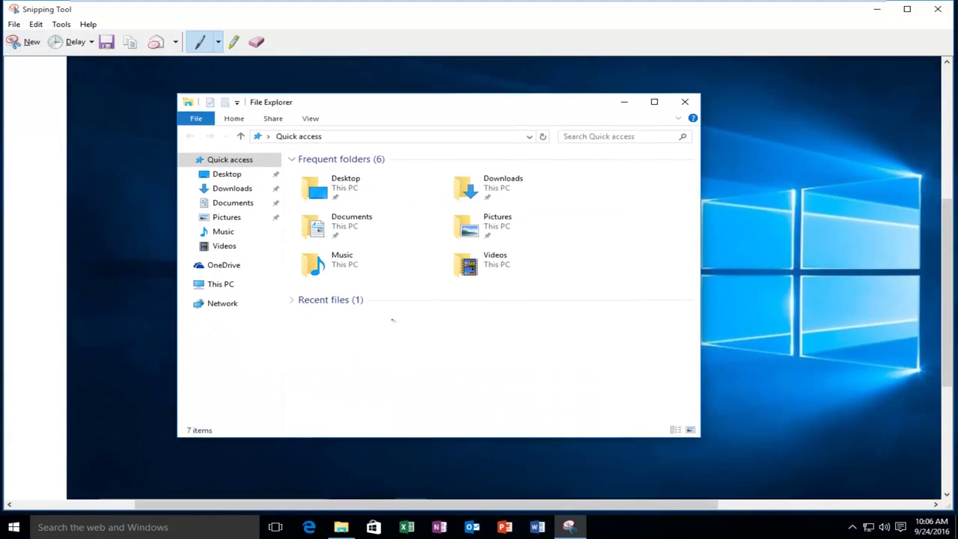
scroll(392, 320, "down", 1)
scroll(392, 320, "up", 1)
scroll(392, 319, "up", 1)
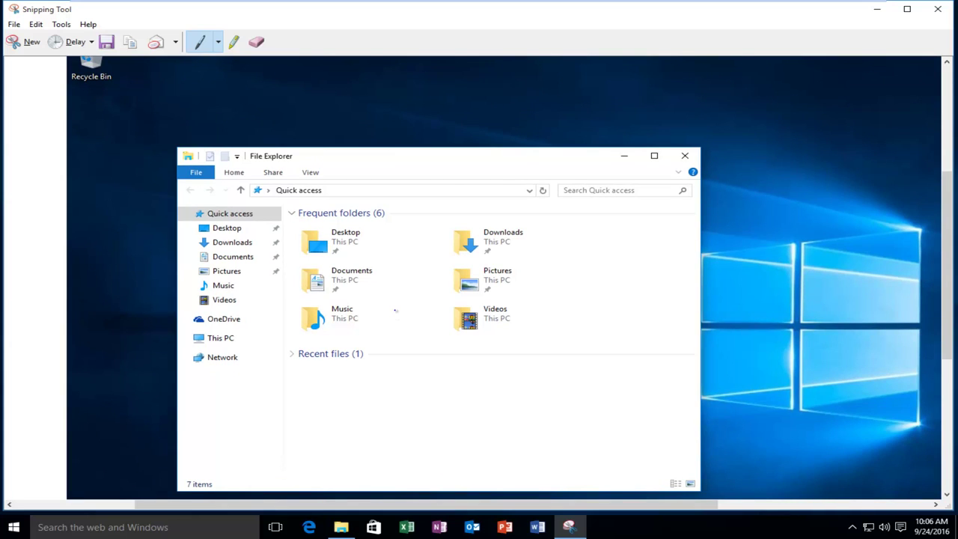
Close Snipping Tool without saving the snip, then close File Explorer
left_click(938, 9)
left_click(552, 273)
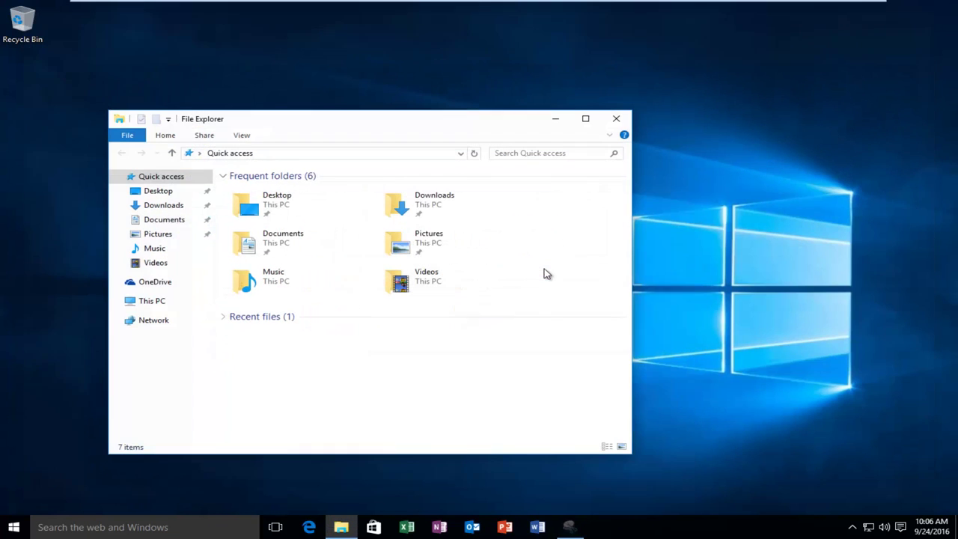
left_click(617, 118)
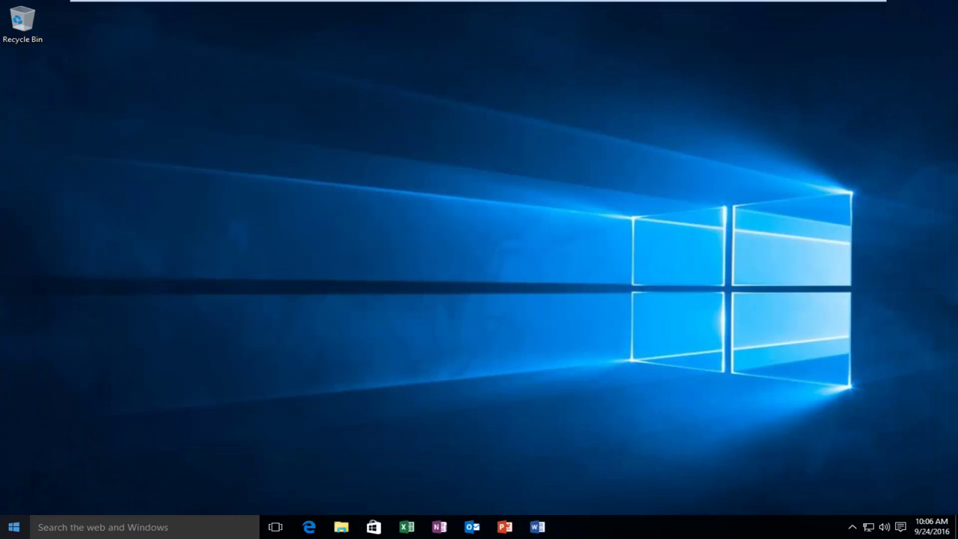
Reopen Snipping Tool by searching 'snipping' from the Start menu
key("super")
type("snipping")
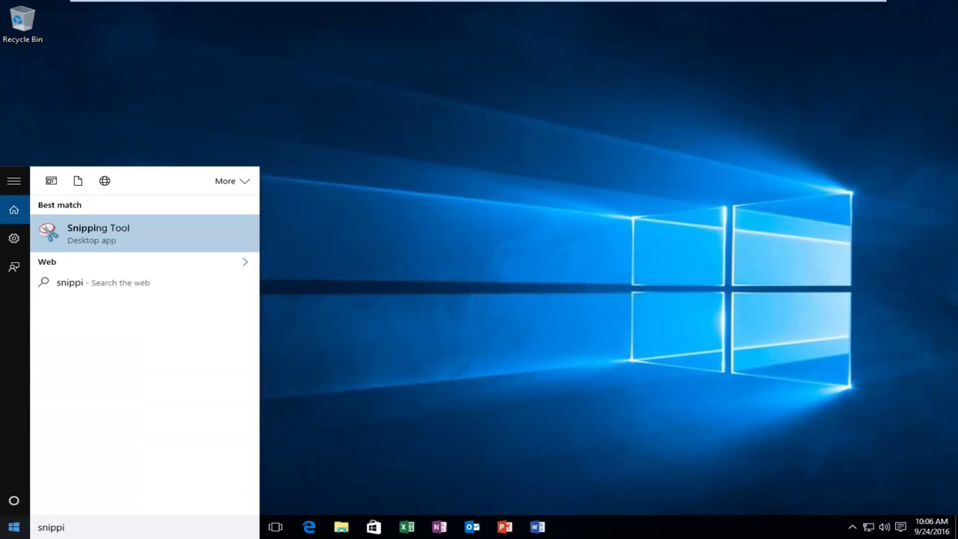
left_click(80, 232)
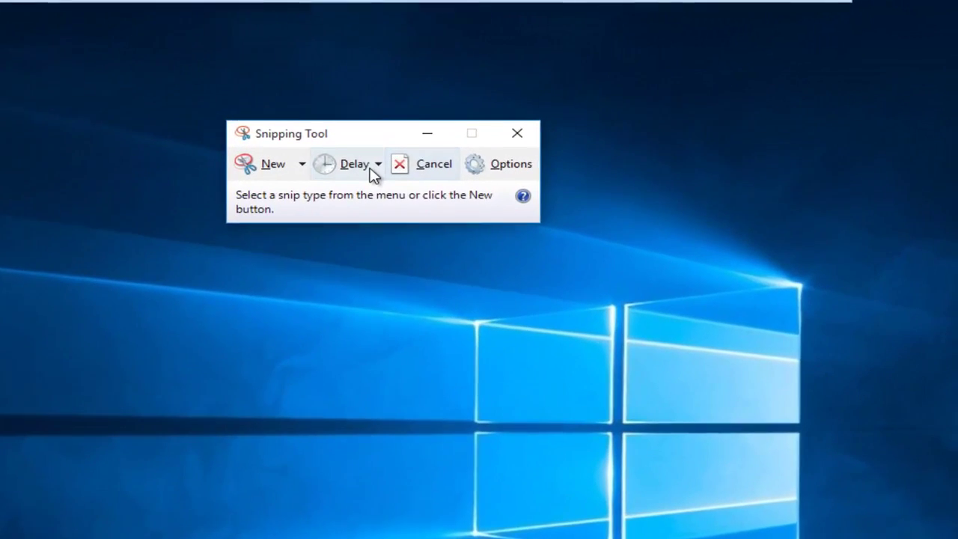
Set the capture delay to 3 seconds, start a new snip, then cancel it
left_click(755, 117)
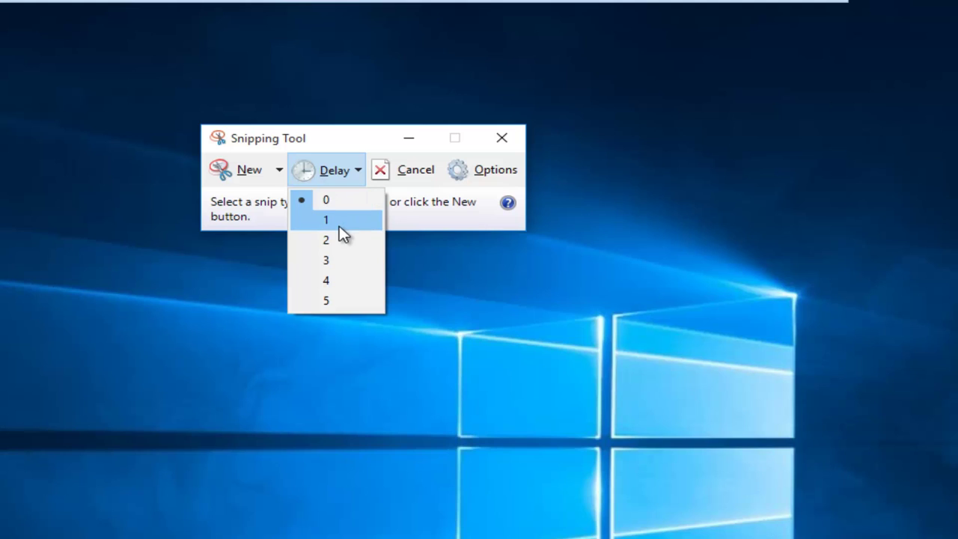
left_click(322, 263)
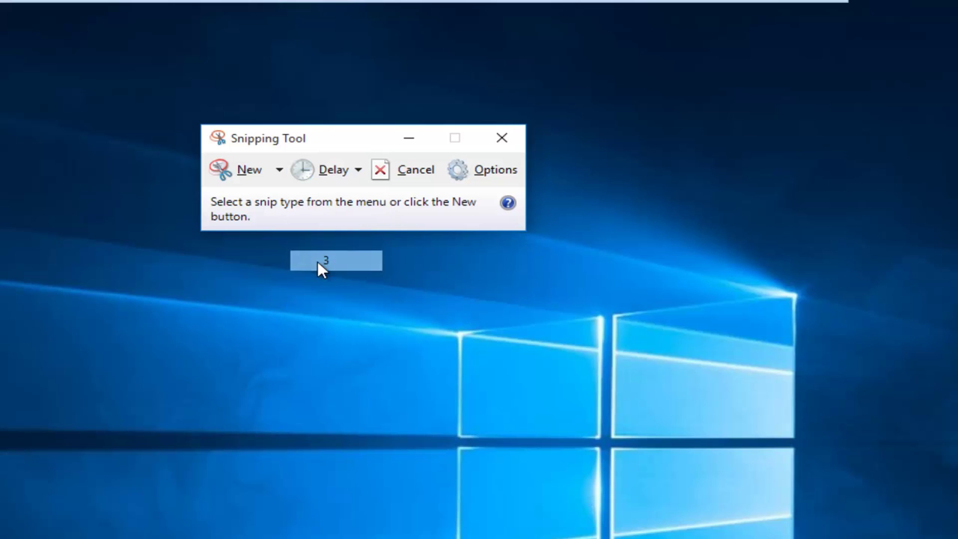
left_click(238, 171)
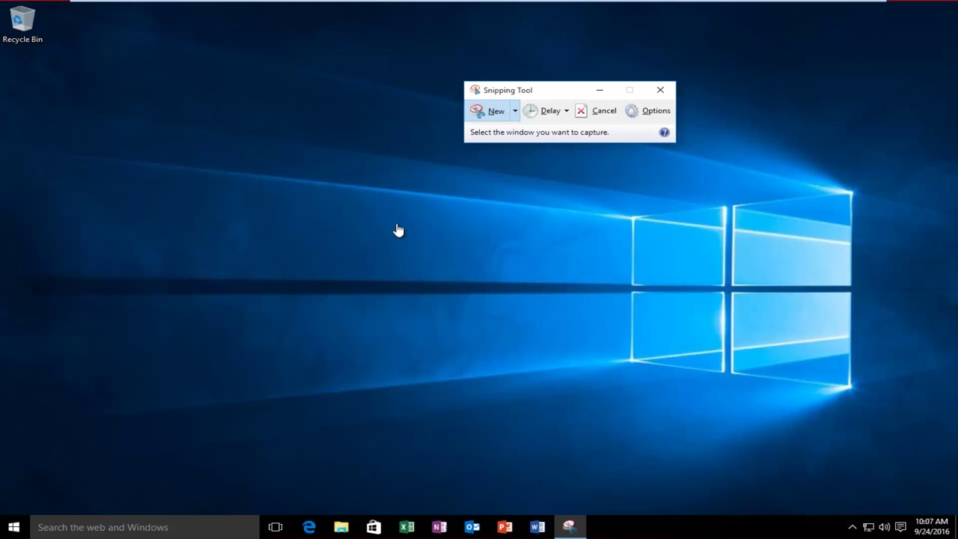
left_click(597, 113)
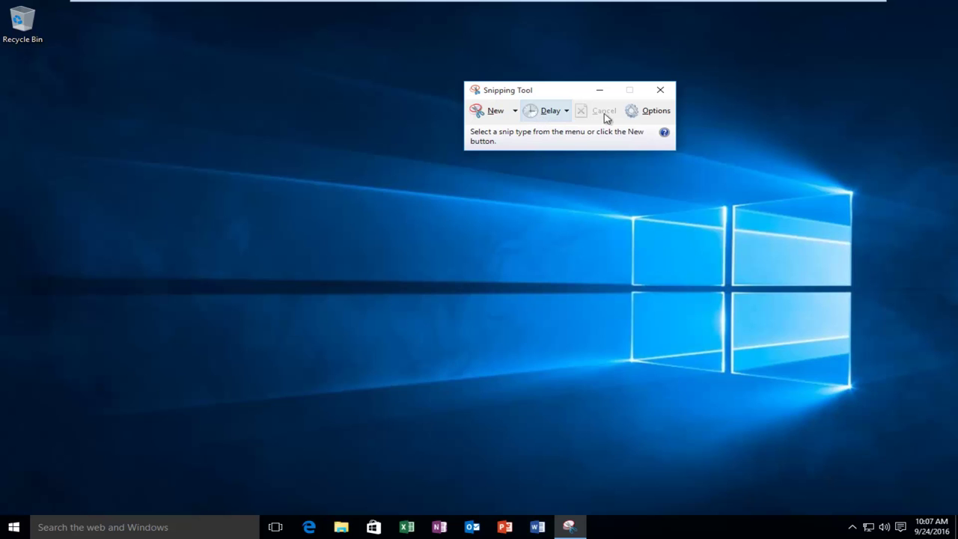
left_click(646, 113)
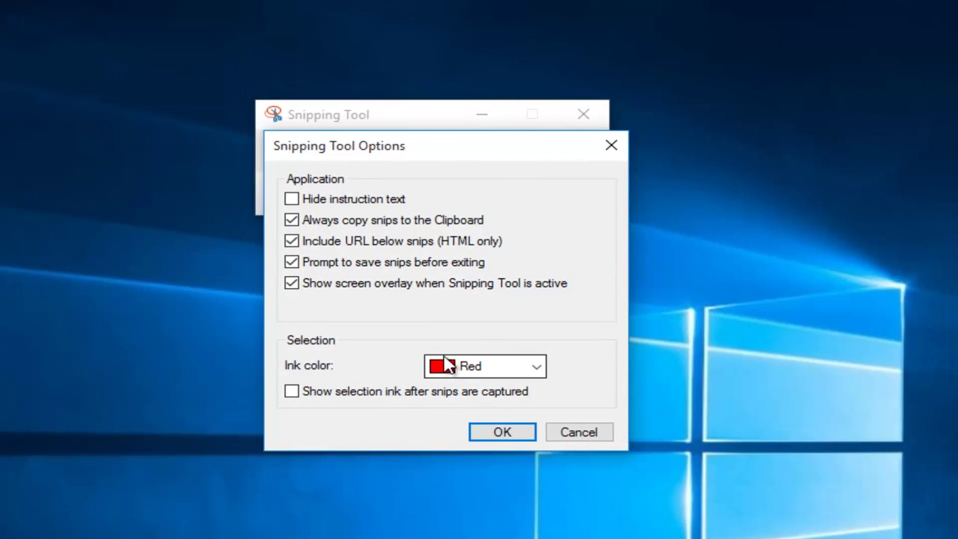
left_click(534, 366)
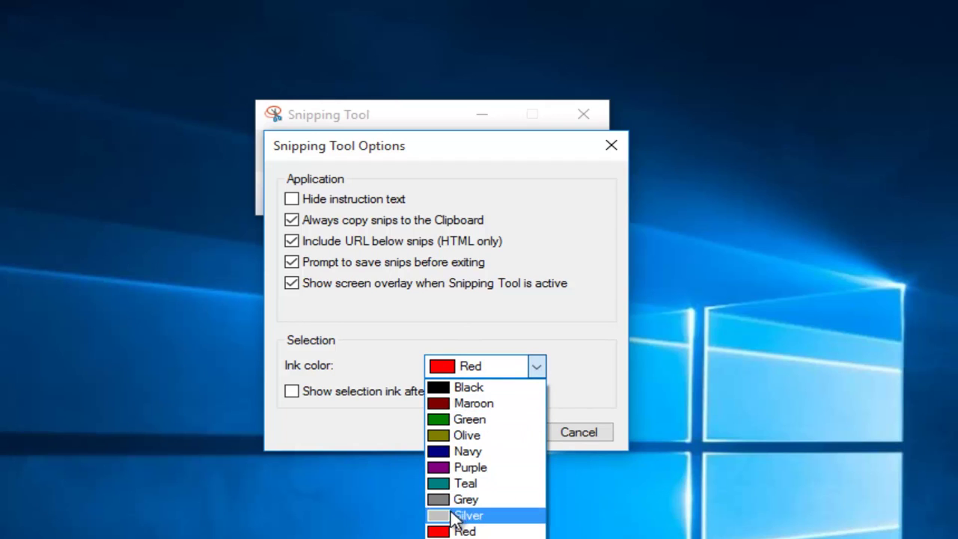
left_click(370, 306)
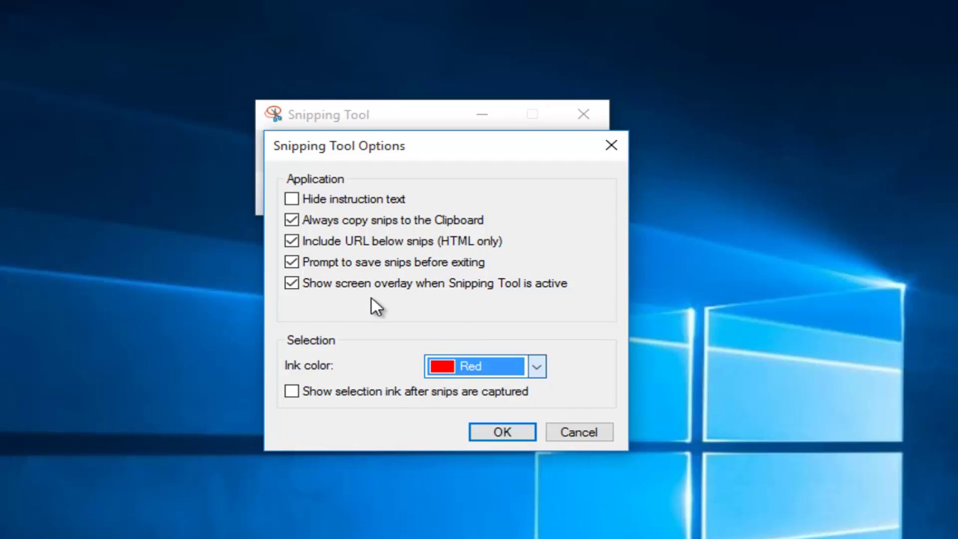
left_click(452, 372)
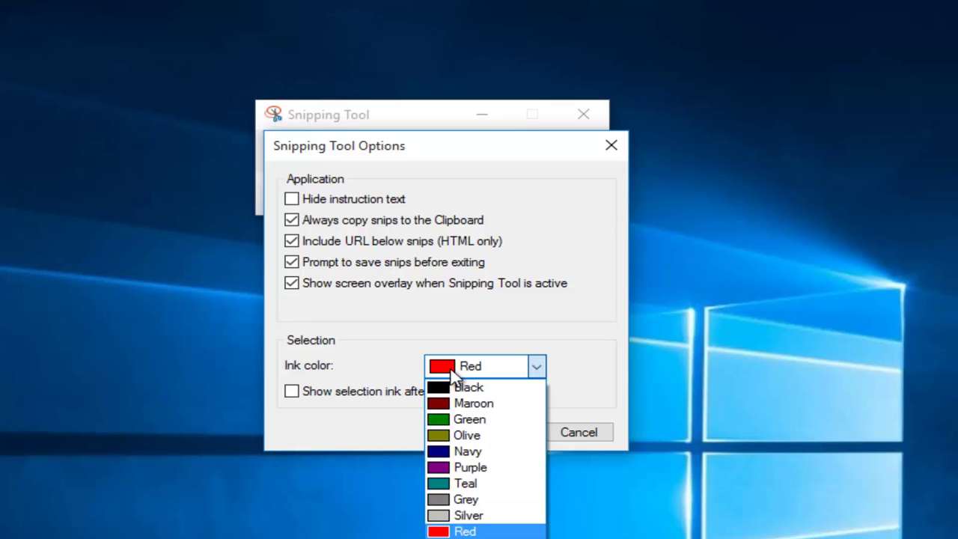
left_click(352, 337)
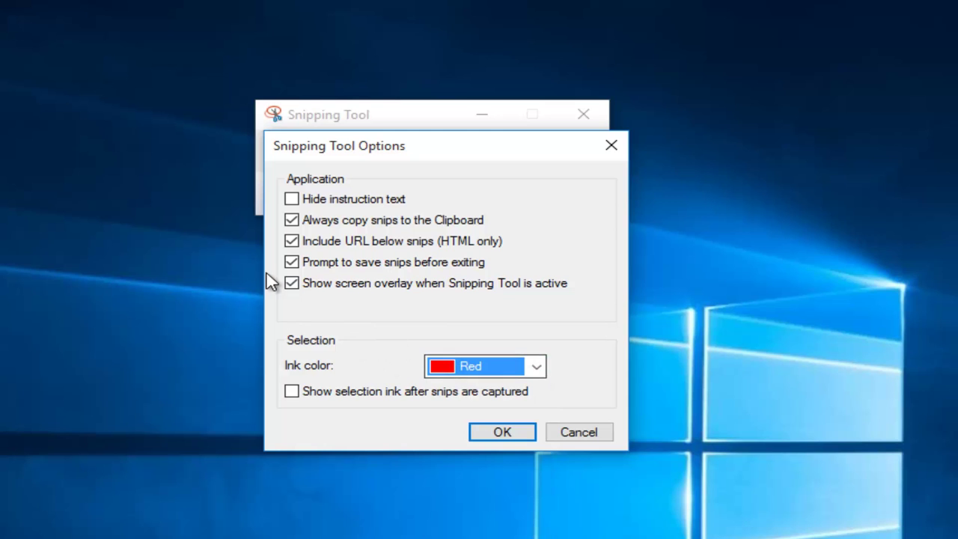
left_click(612, 146)
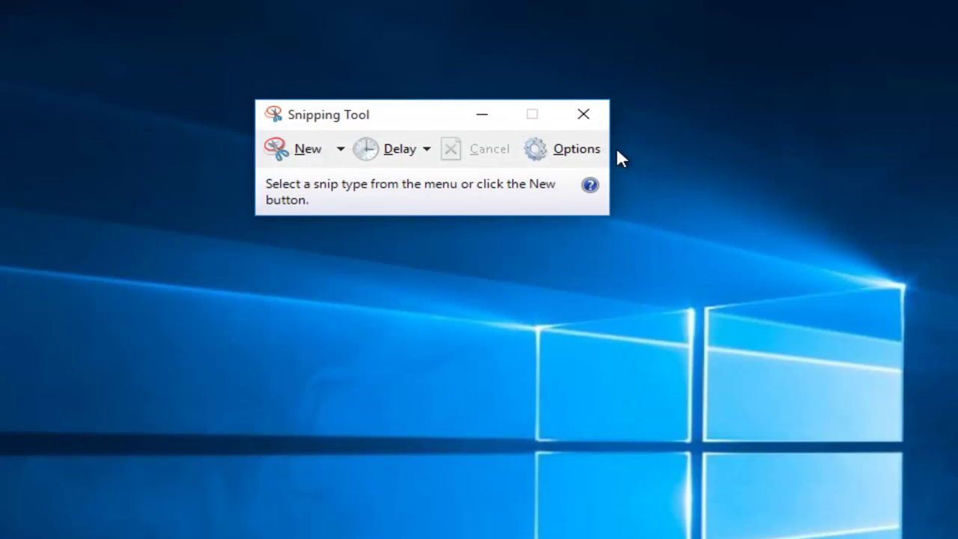
Capture a Rectangular Snip of a patch of the desktop wallpaper
left_click(315, 153)
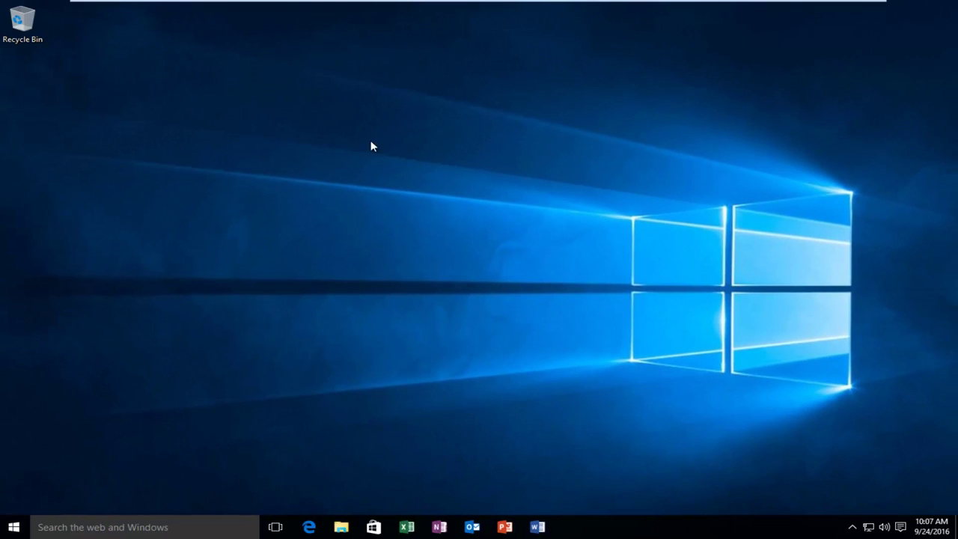
left_click(516, 111)
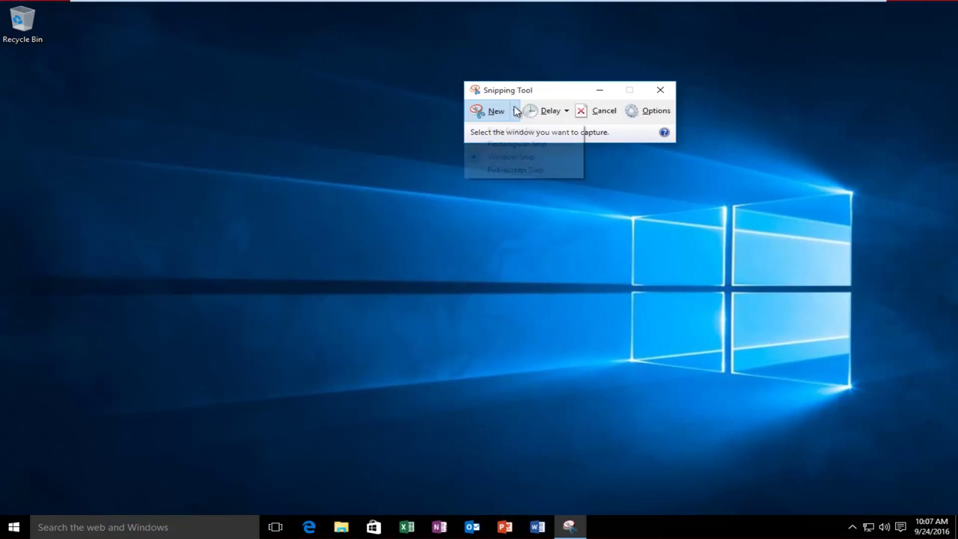
left_click(516, 144)
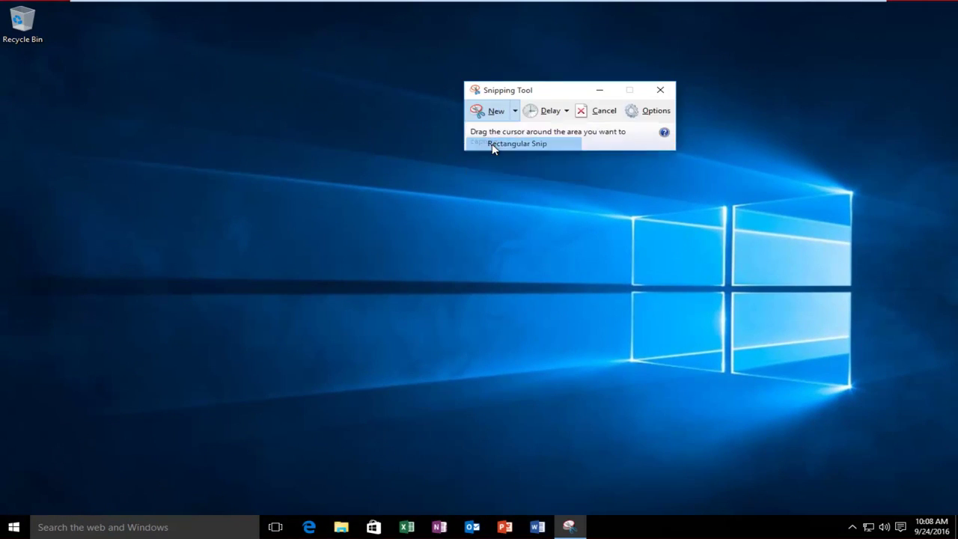
left_click_drag(115, 139, 333, 300)
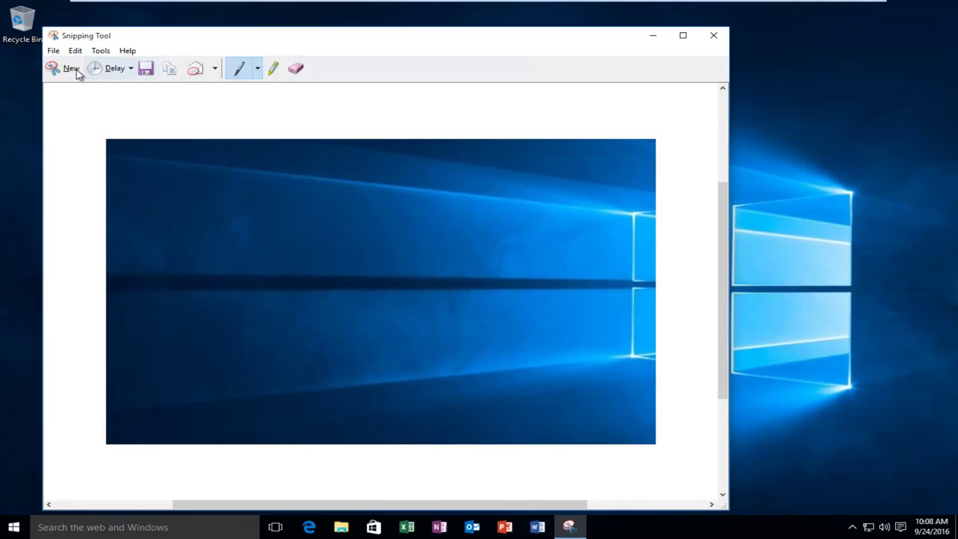
left_click(146, 70)
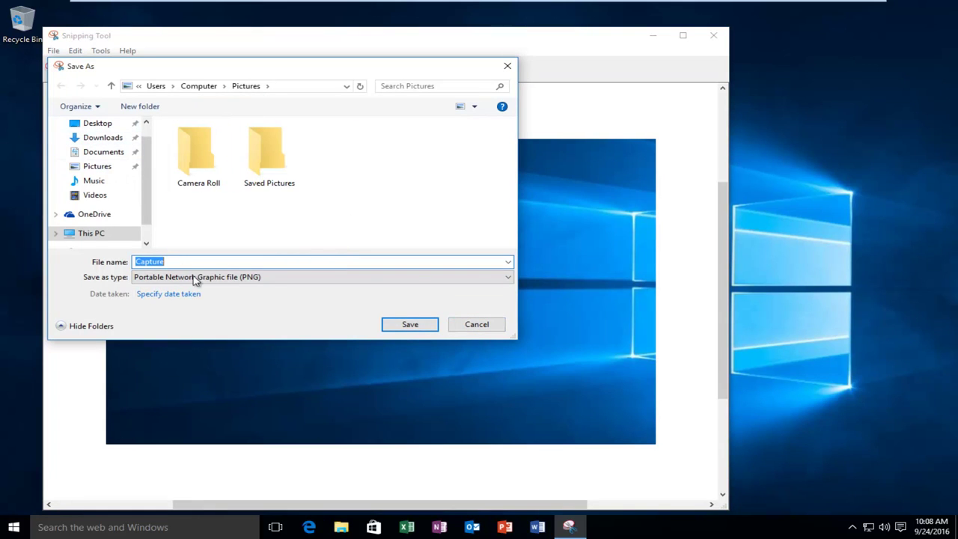
left_click(473, 327)
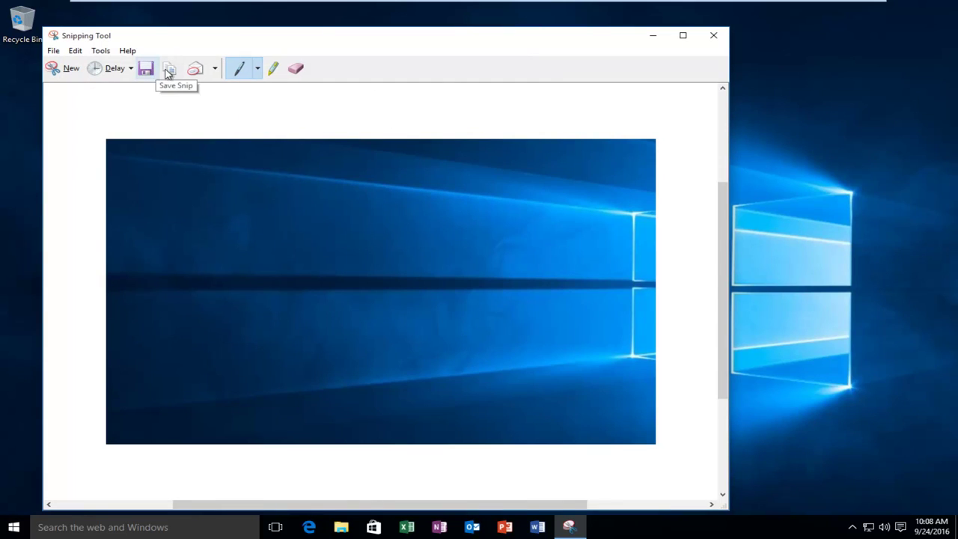
Check the Send Snip options, then draw a short blue pen line near the top-left
left_click(214, 76)
left_click(167, 100)
left_click_drag(136, 110, 182, 191)
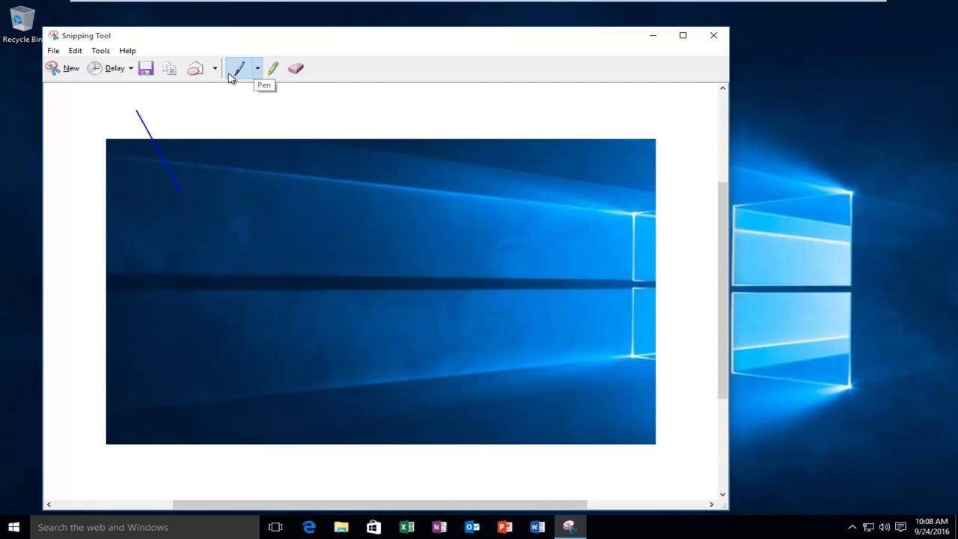
left_click(255, 70)
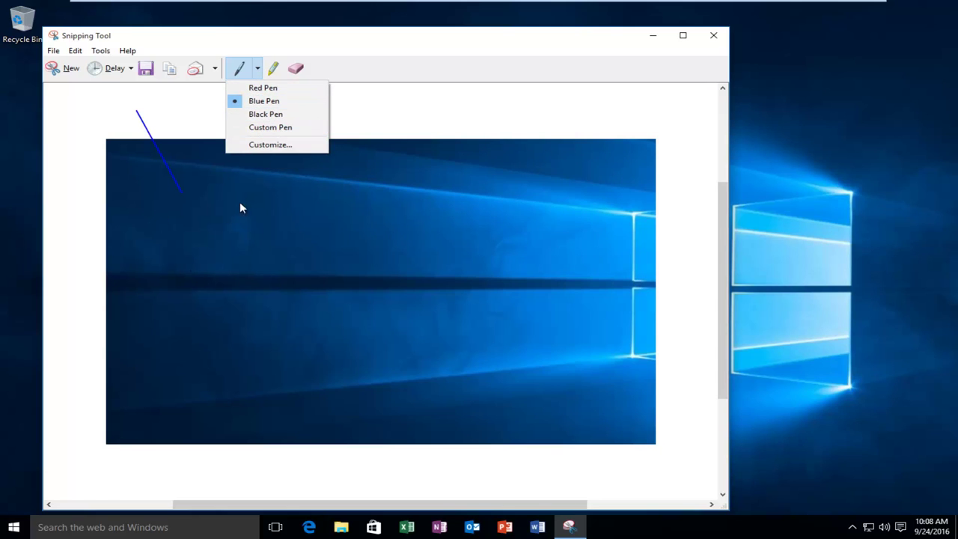
left_click(251, 146)
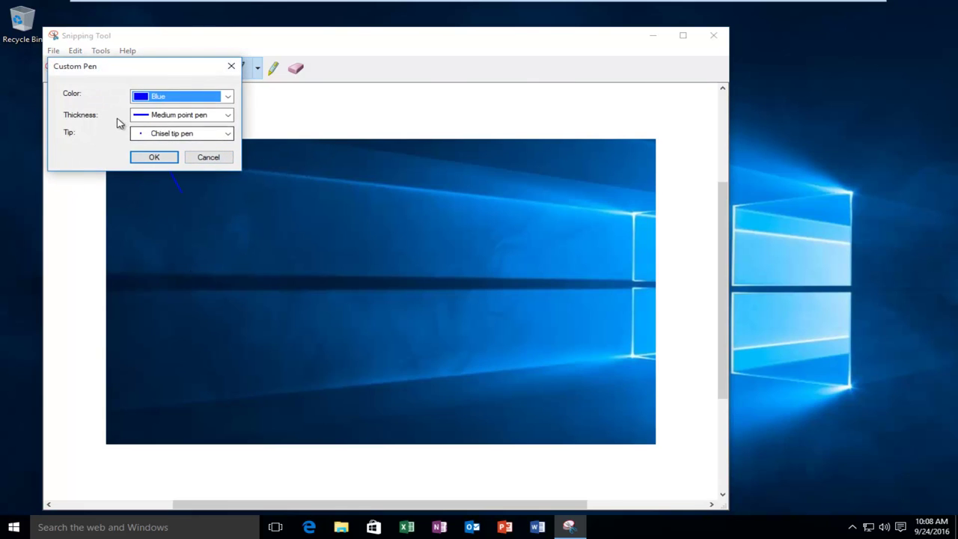
left_click(165, 118)
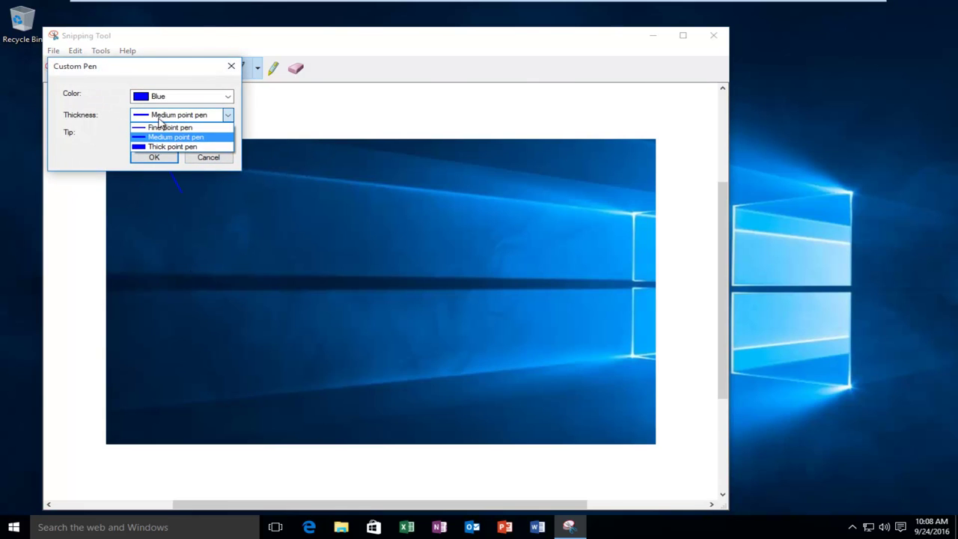
left_click(168, 132)
left_click(172, 136)
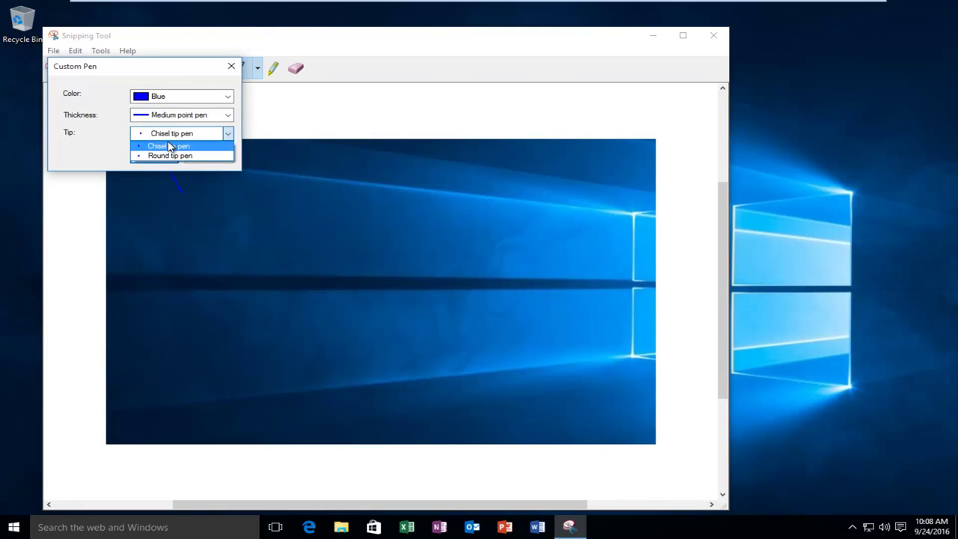
left_click(72, 116)
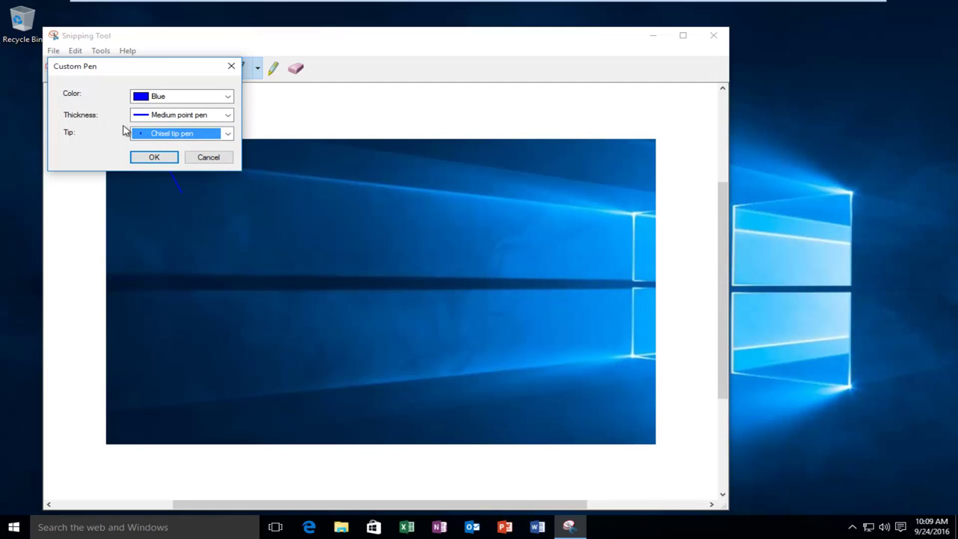
left_click(219, 158)
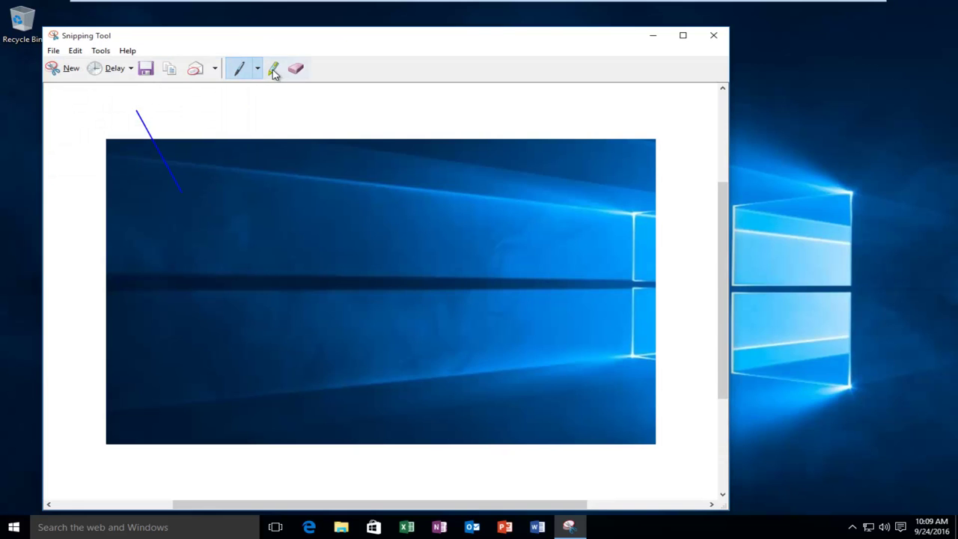
Scribble a large green highlighter loop across the snip
left_click(274, 69)
mouse_move(336, 185)
left_mouse_down()
mouse_move(210, 261)
mouse_move(299, 314)
left_mouse_up()
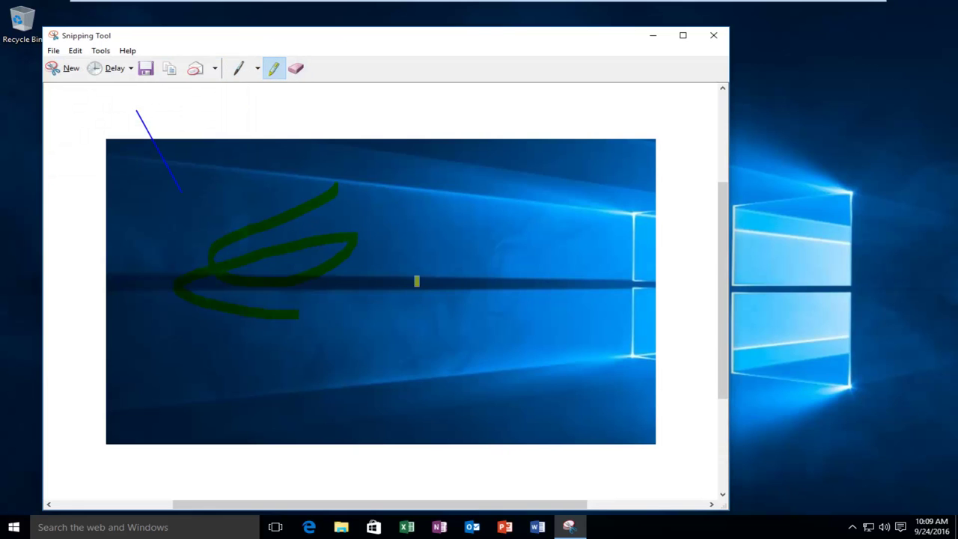
mouse_move(417, 282)
left_mouse_down()
mouse_move(148, 247)
mouse_move(428, 343)
left_mouse_up()
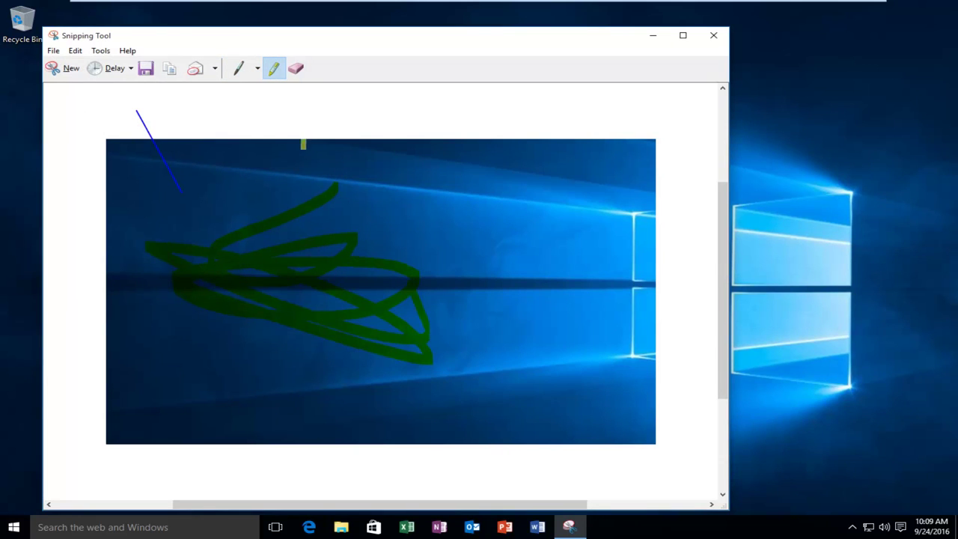
Erase the green highlighter scribble and the blue pen line
left_click(297, 69)
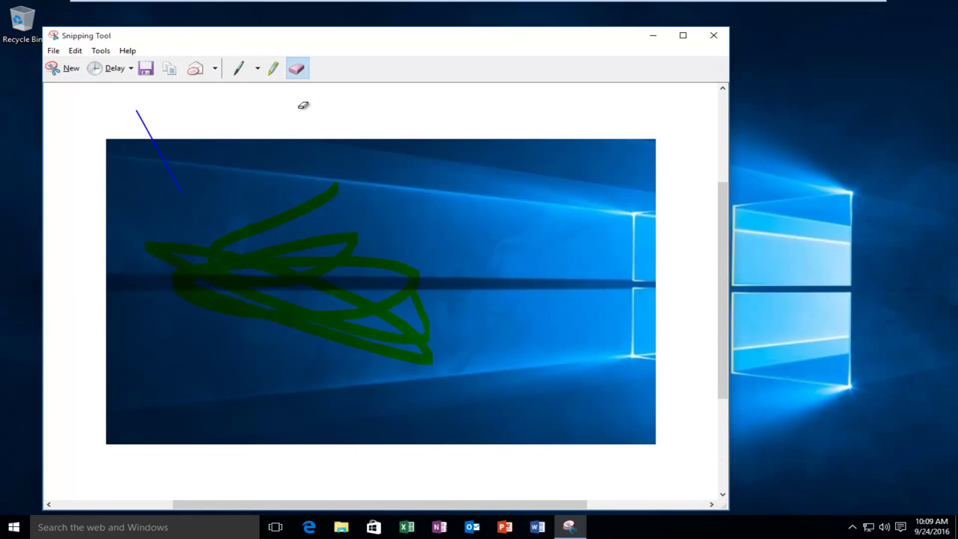
left_click(279, 218)
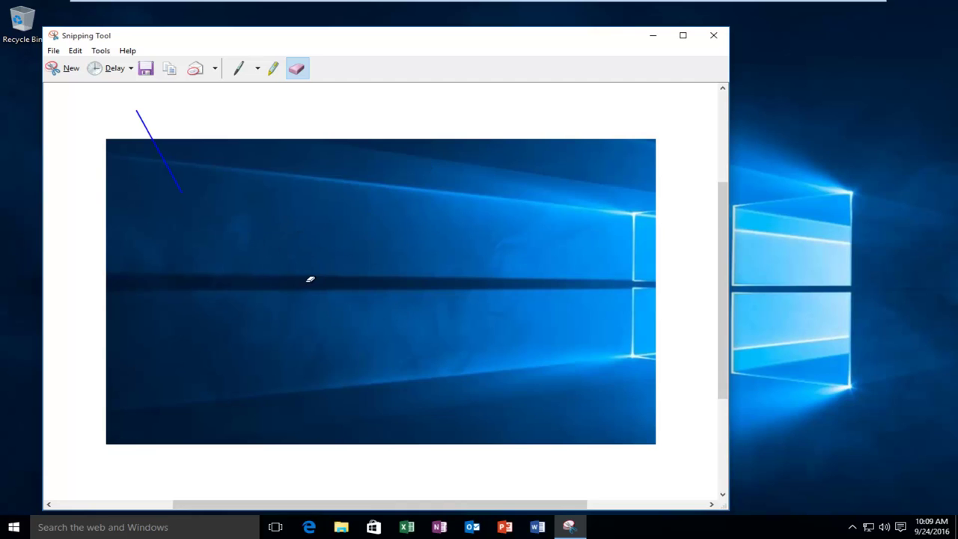
left_click(145, 122)
Browse the Edit and File menus, then show the Tools menu
left_click(75, 51)
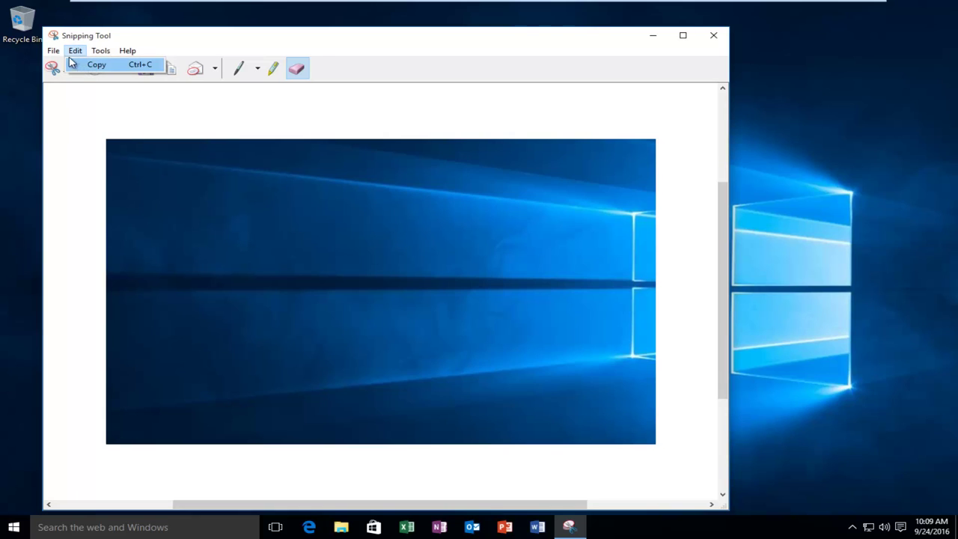
mouse_move(52, 56)
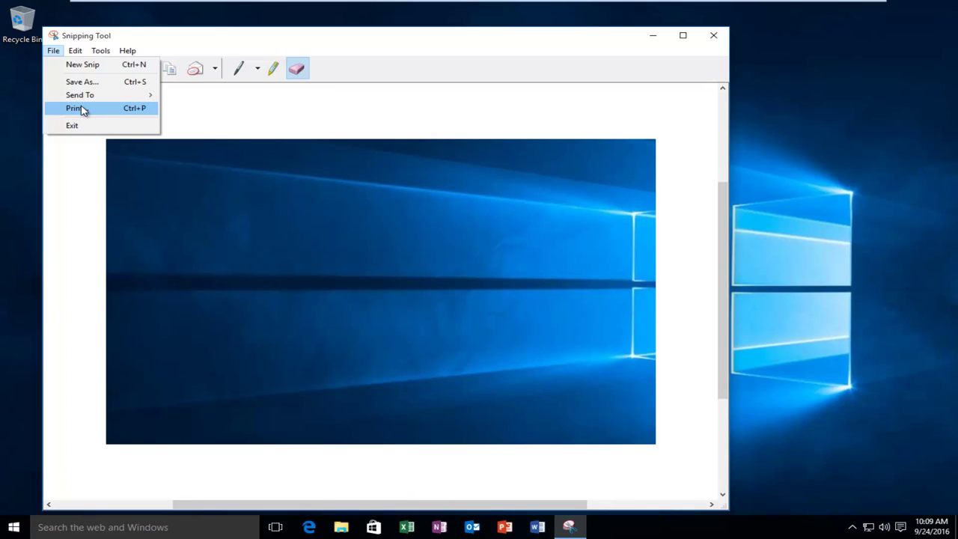
left_click(208, 115)
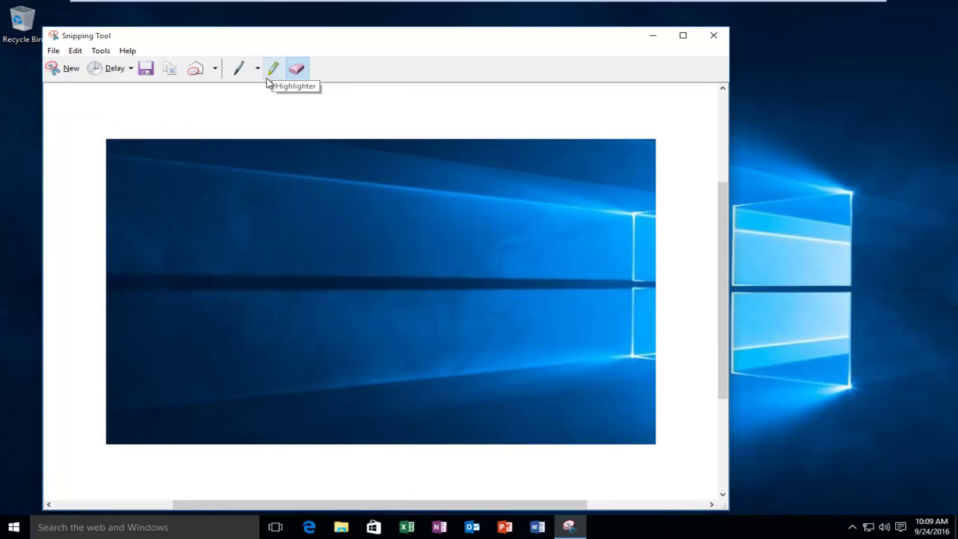
left_click(101, 51)
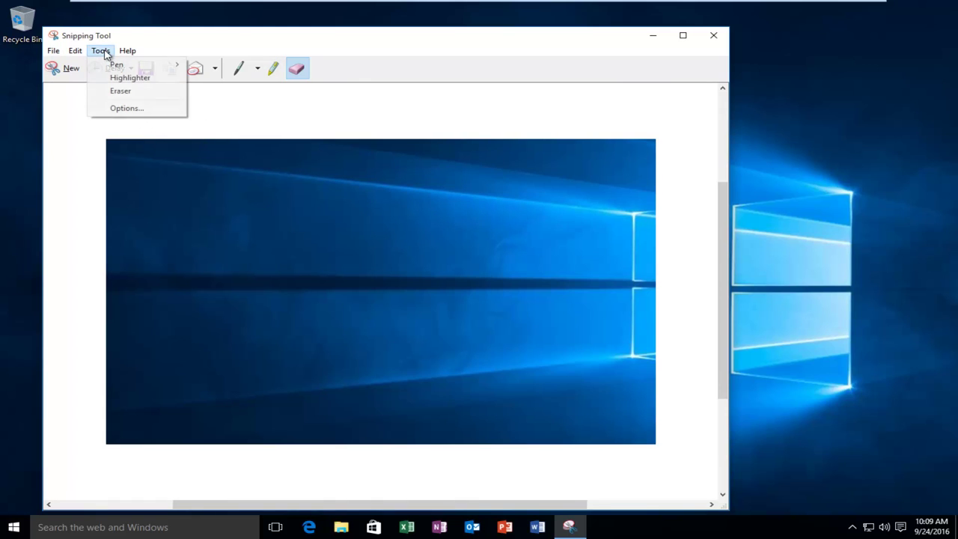
Check Options, then bring up Custom Pen settings, keeping Blue, Medium point pen and Chisel tip
left_click(124, 108)
left_click(254, 66)
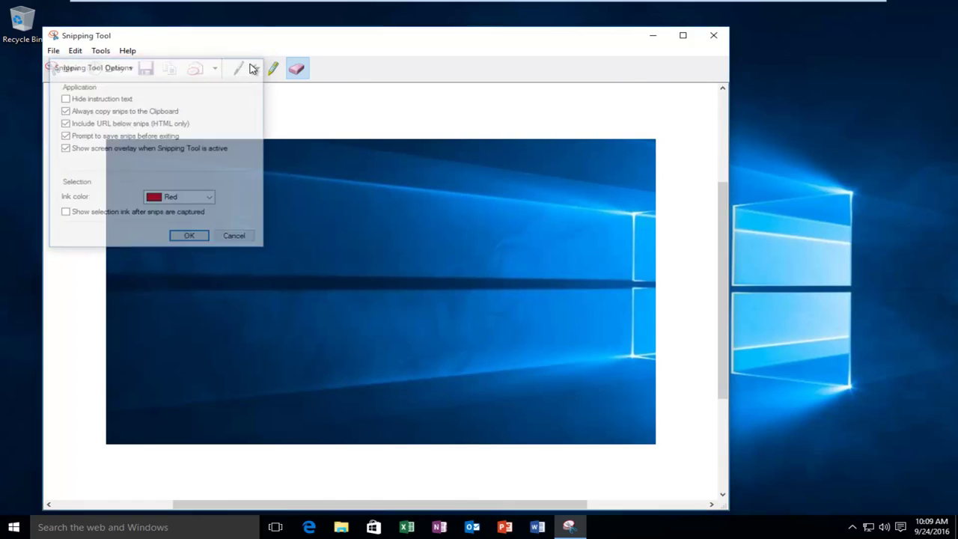
left_click(258, 71)
left_click(249, 145)
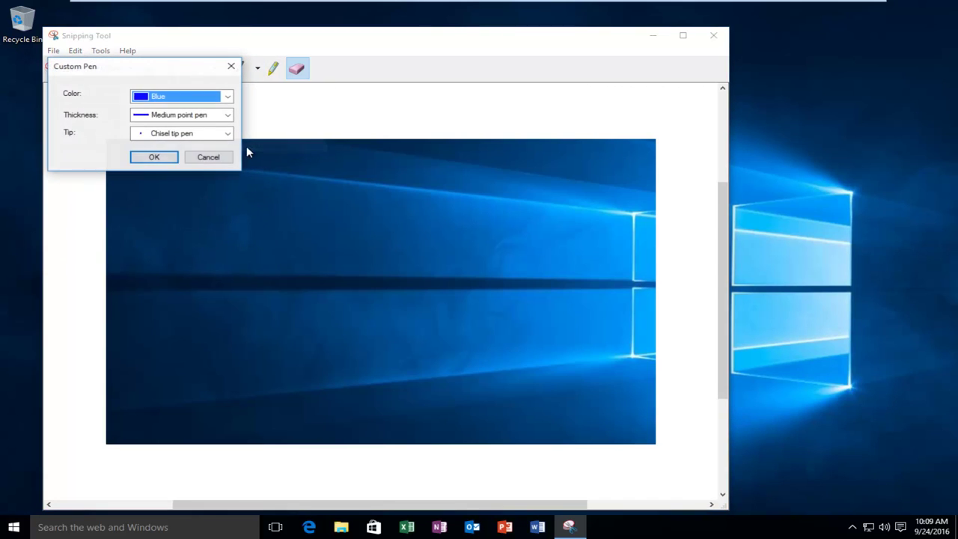
left_click(157, 97)
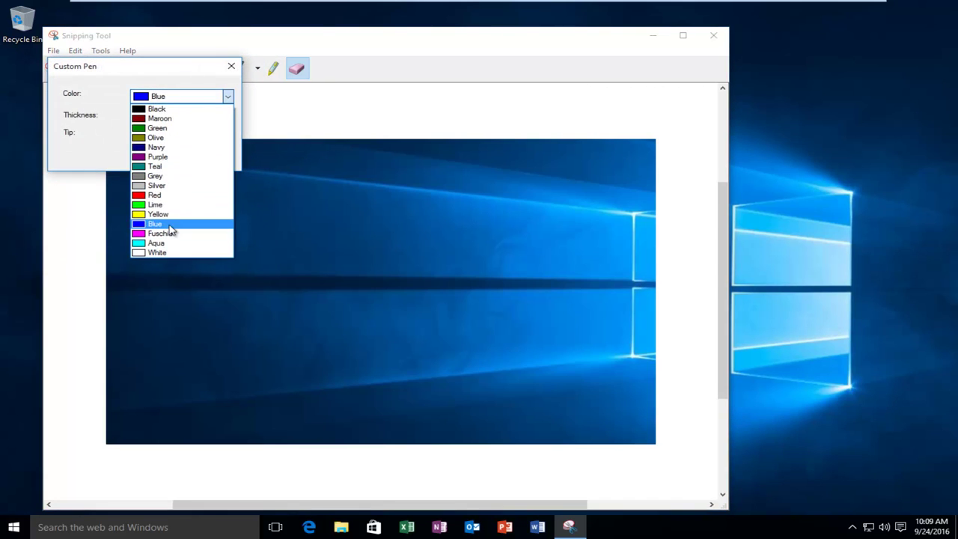
left_click(97, 117)
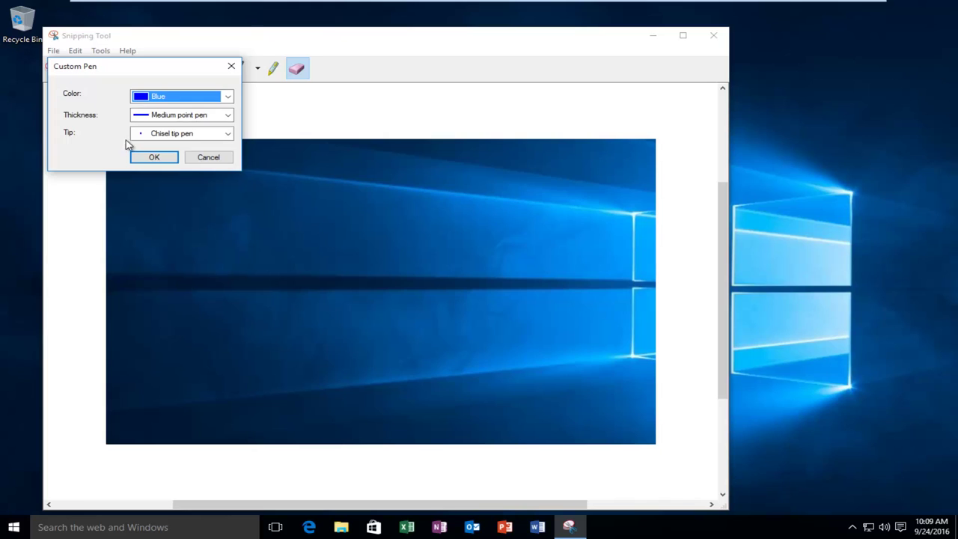